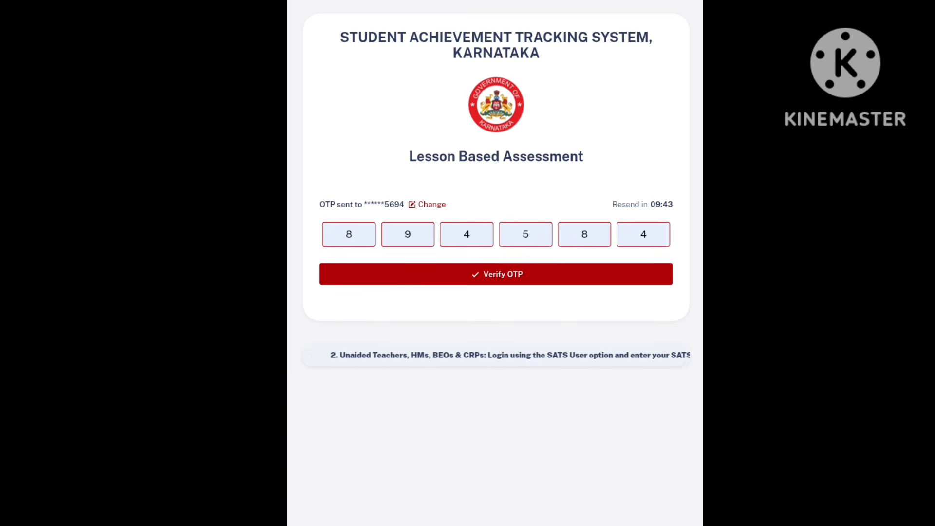
Submit the one-time login code for verification and open the Bridge Course assessment form
left_click(511, 273)
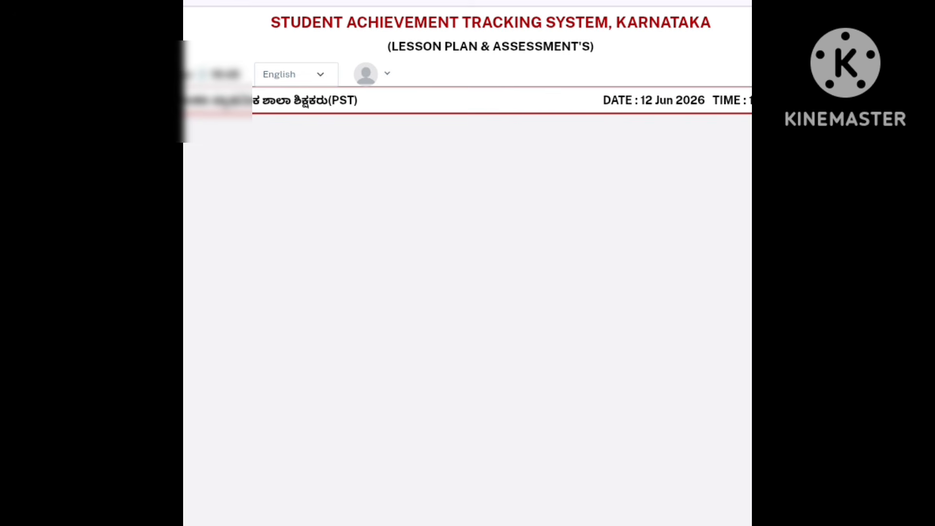
left_click_drag(477, 428, 605, 445)
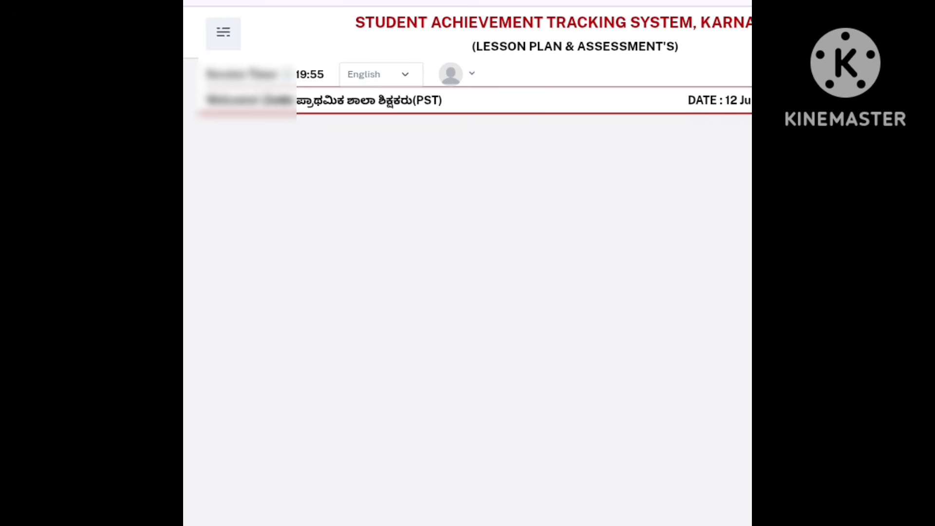
left_click(223, 33)
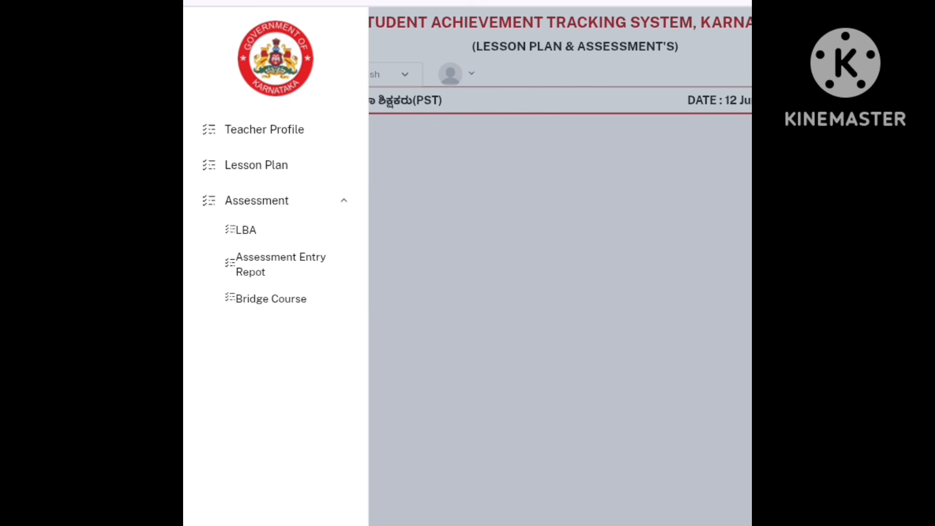
left_click(272, 299)
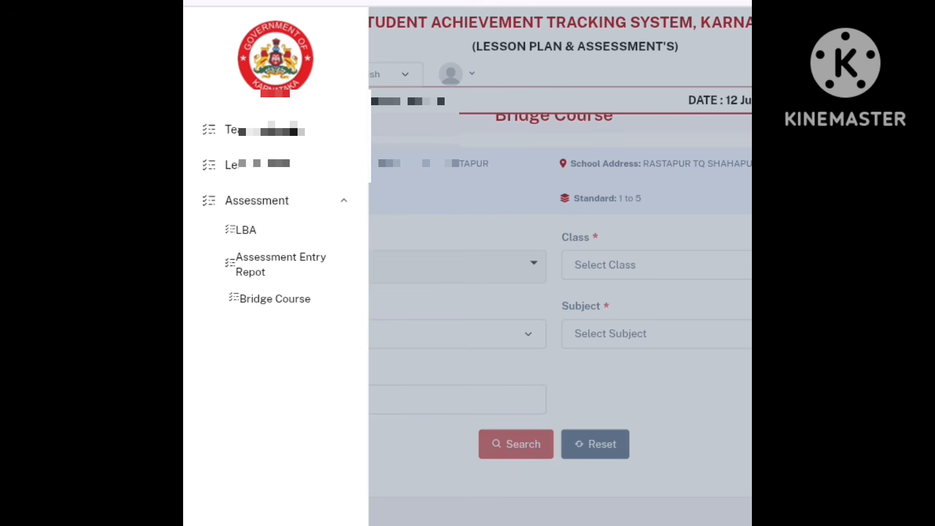
left_click(559, 293)
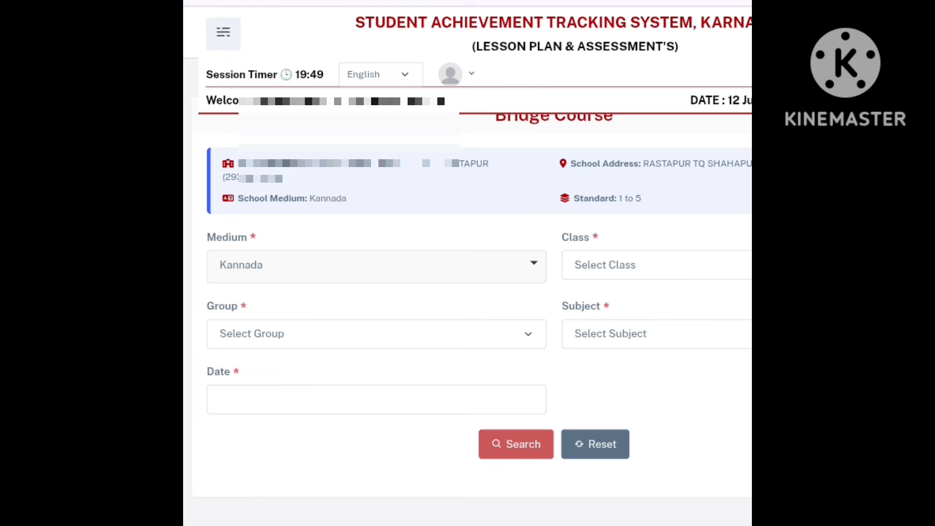
Keep Kannada as the medium and select class 4 in the Bridge Course form
scroll(467, 292, "down", 2)
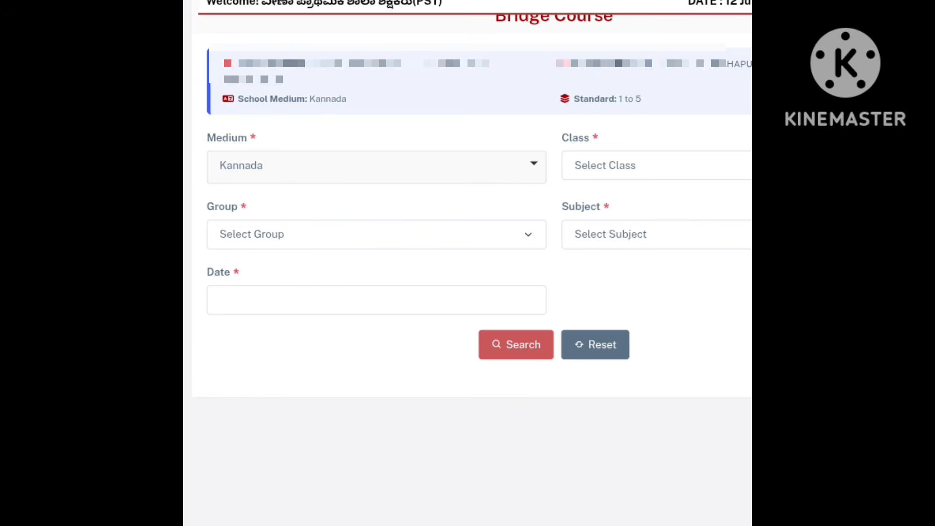
left_click(384, 171)
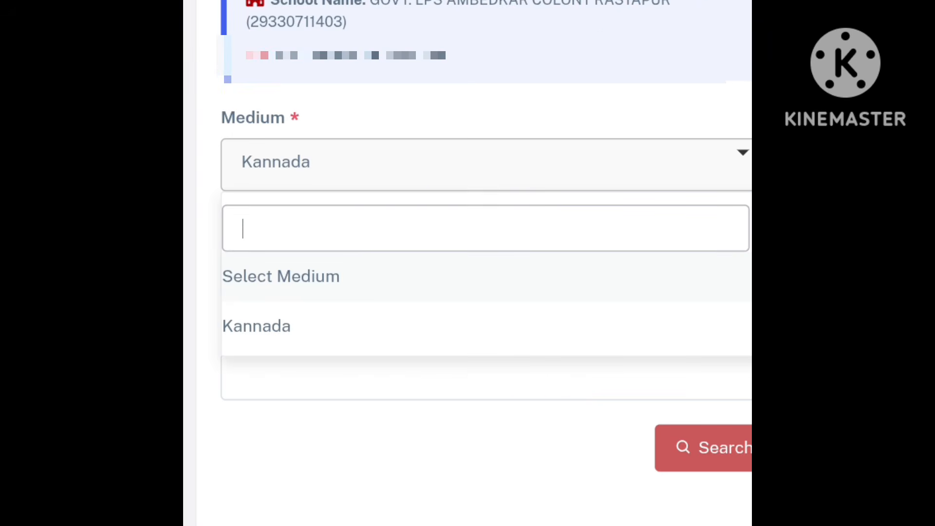
left_click(415, 167)
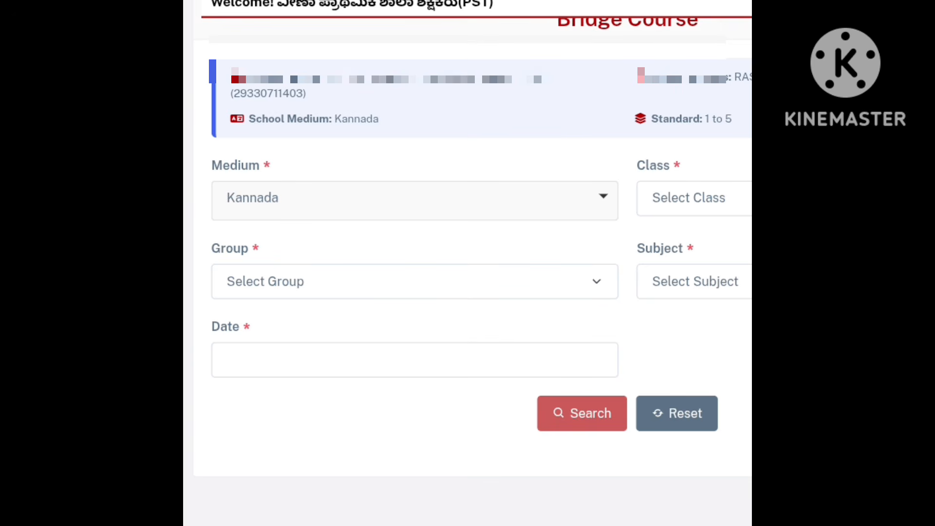
scroll(467, 263, "right", 2)
left_click(661, 192)
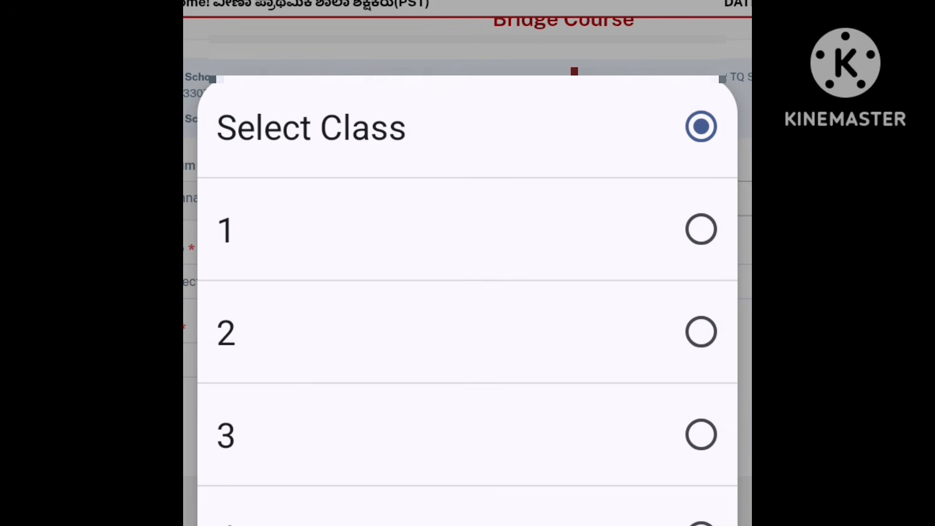
left_click(468, 506)
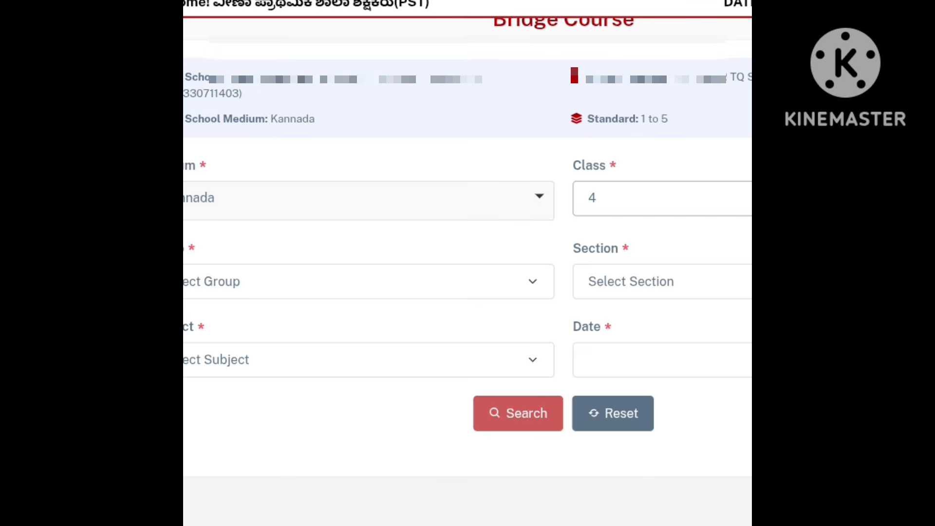
Select the group KM_Kan_Eng and section A for the class
scroll(547, 146, "down", 2)
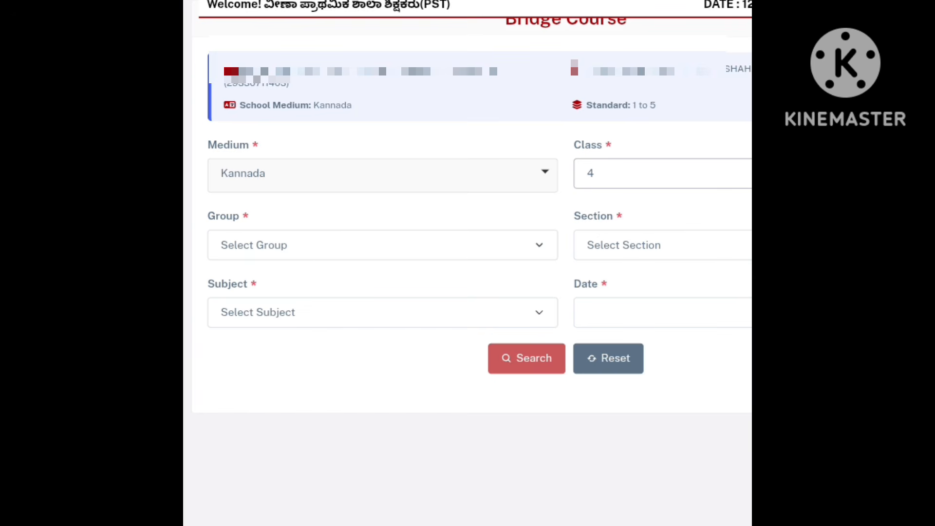
left_click(341, 248)
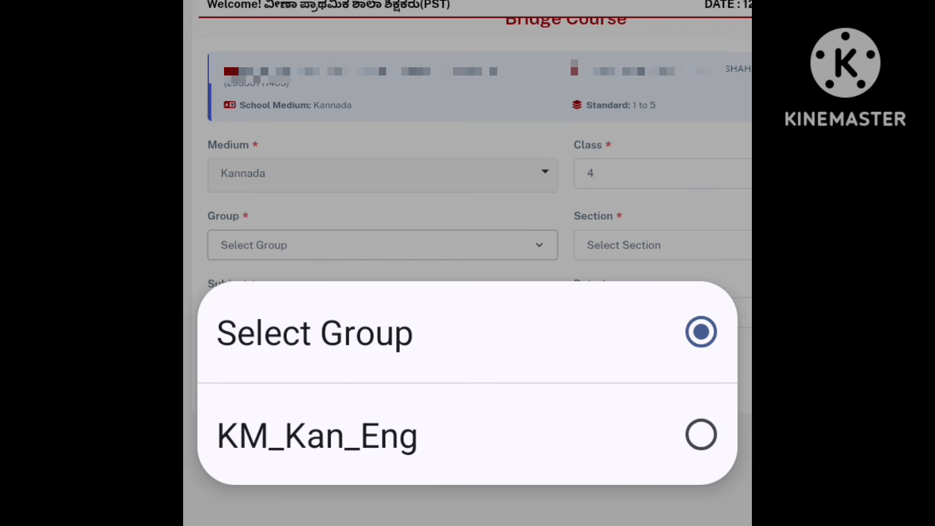
left_click(468, 434)
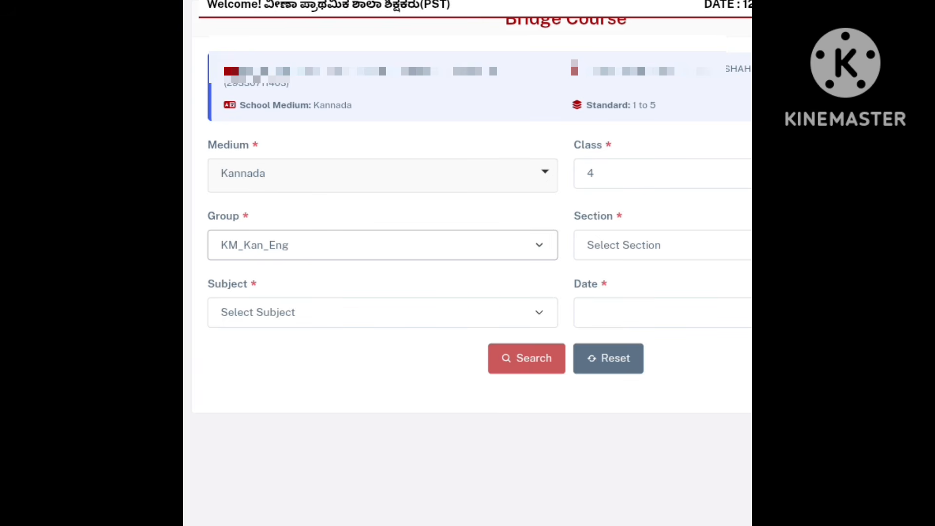
left_click(644, 245)
left_click(509, 424)
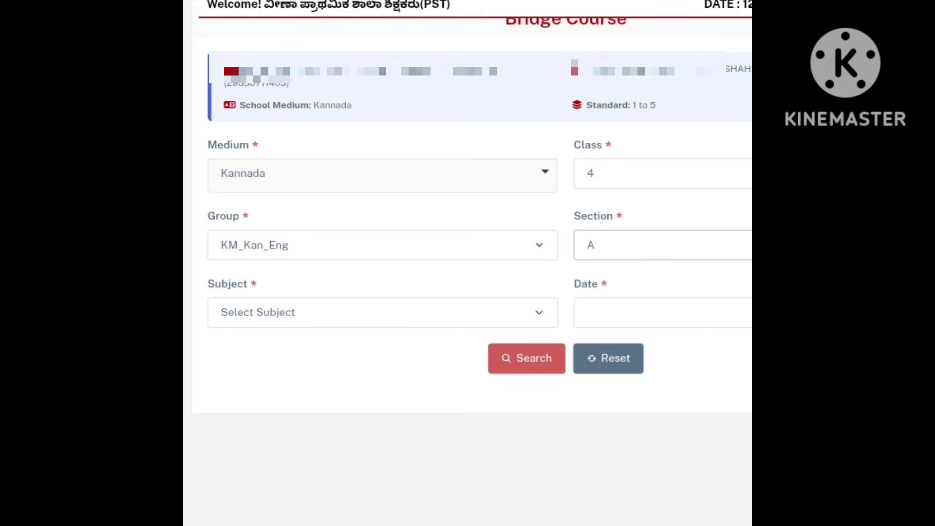
Choose MATHEMATICS as the subject with the date 06/06/2026 and search for the student records
left_click(351, 313)
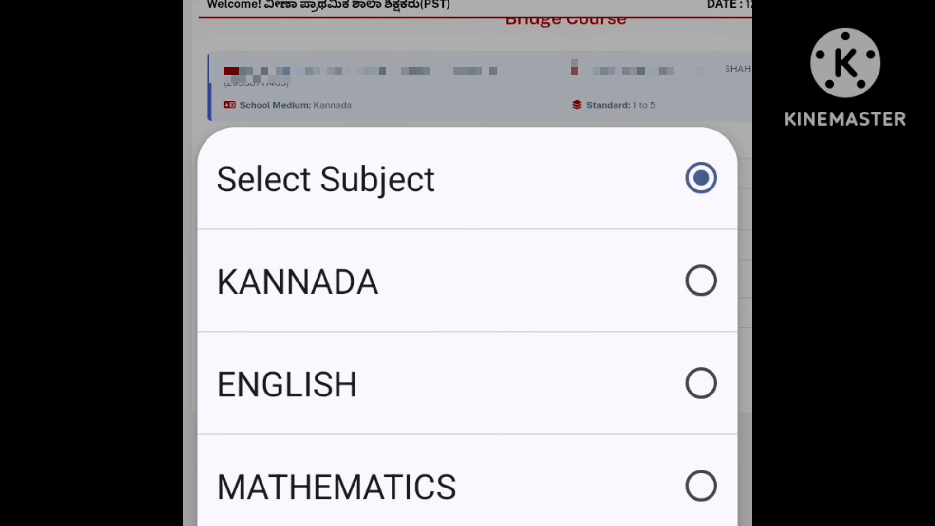
left_click(511, 486)
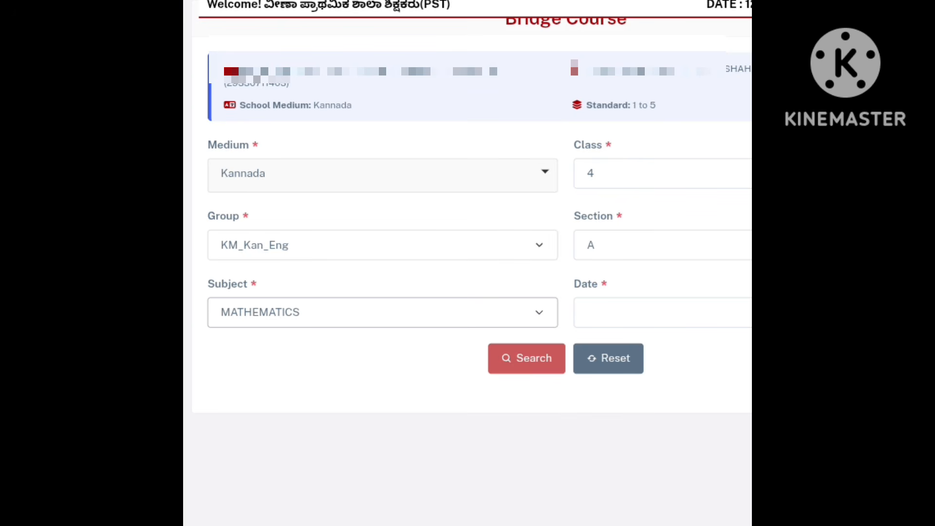
left_click(643, 311)
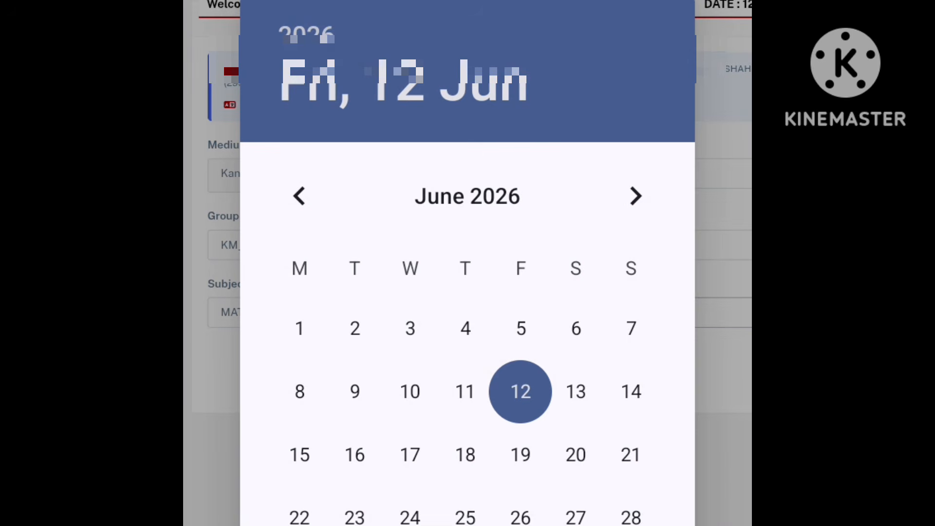
left_click(575, 328)
left_click(638, 525)
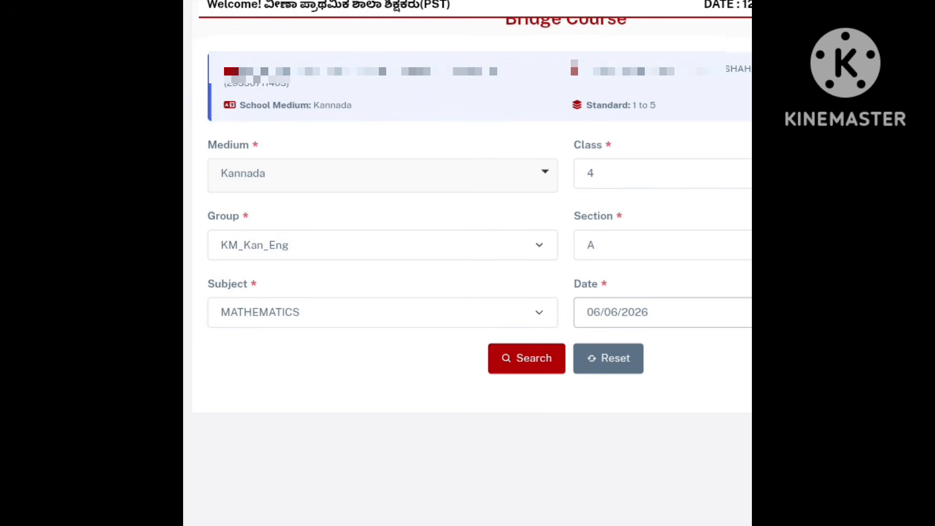
left_click(527, 358)
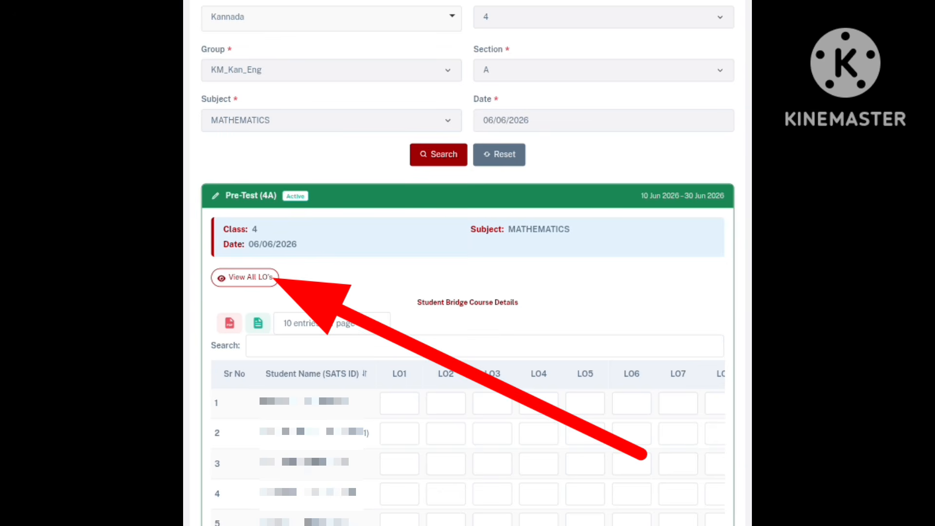
View the descriptions of all learning outcomes, close them, and set the student table to 500 entries per page
left_click(253, 277)
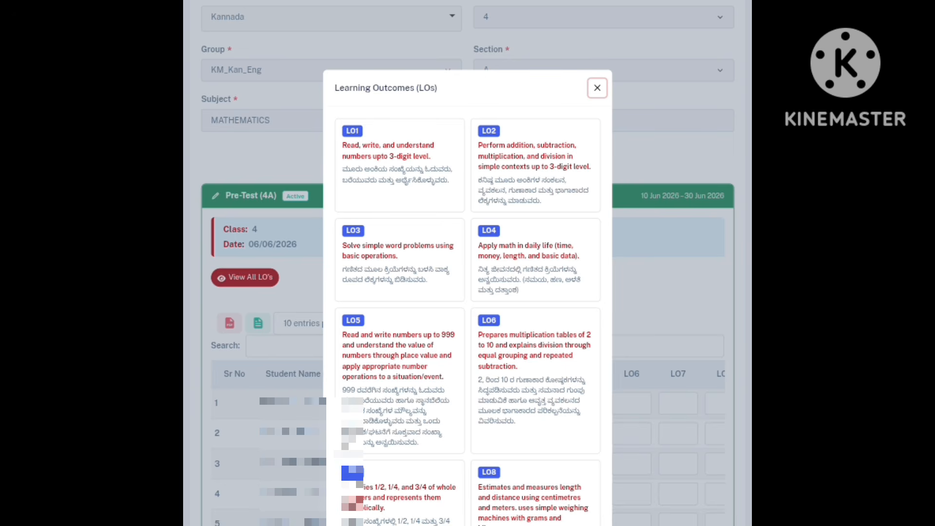
left_click(597, 88)
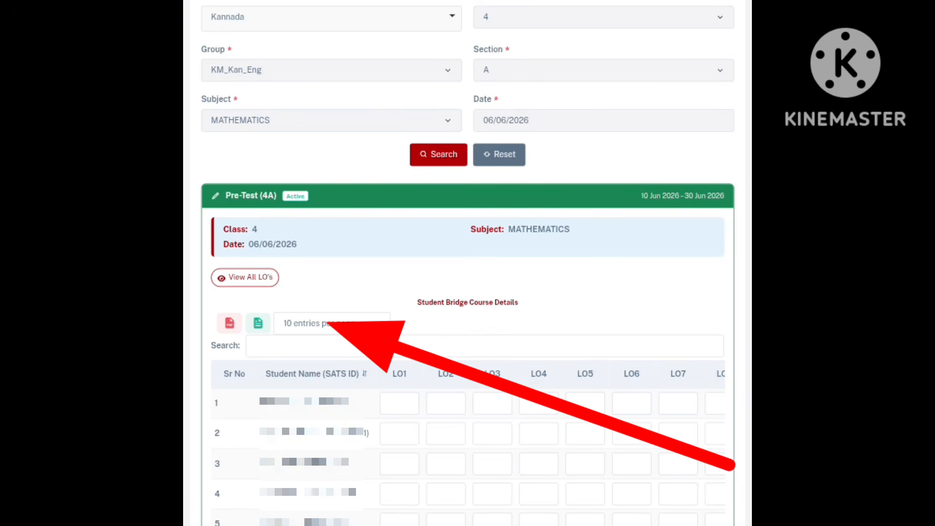
left_click(331, 323)
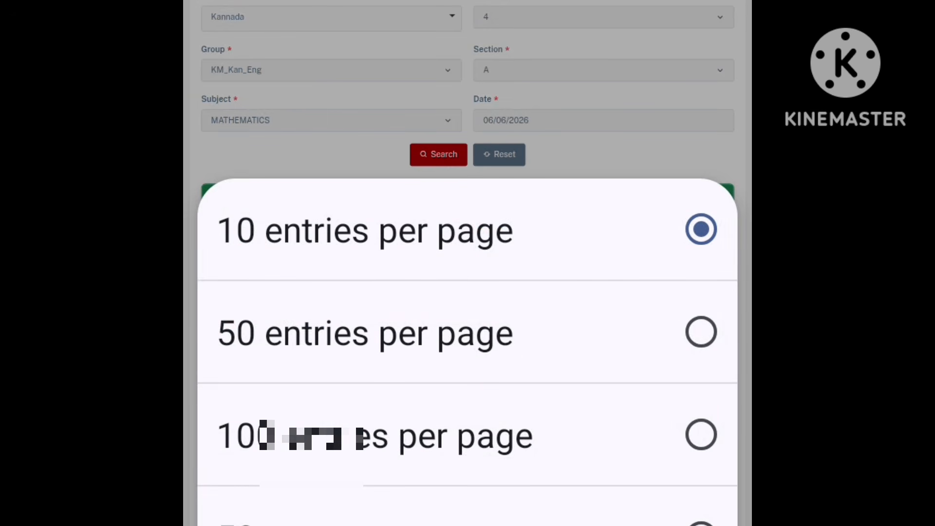
left_click(468, 511)
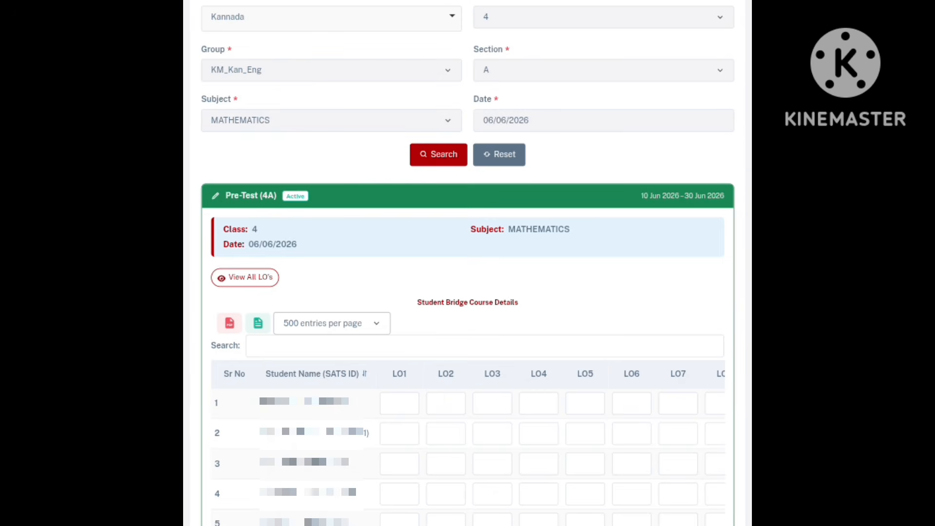
Enter grade A for LO1 and grade B for LO2 for the first student in the pre-test table
scroll(468, 292, "down", 3)
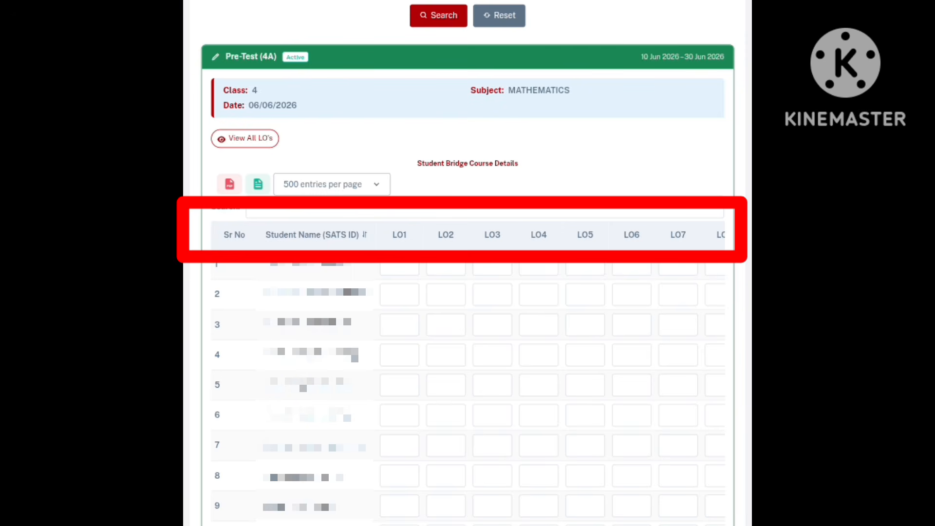
scroll(467, 374, "right", 5)
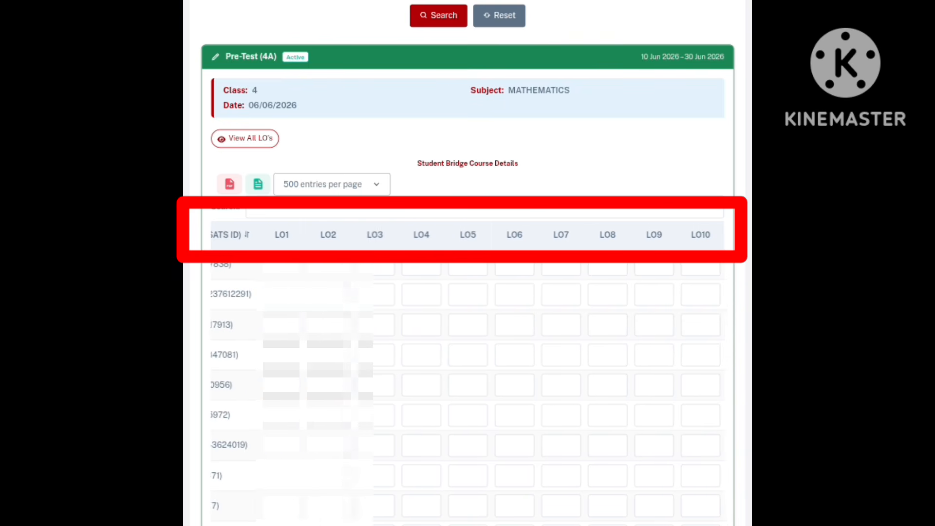
scroll(468, 375, "left", 5)
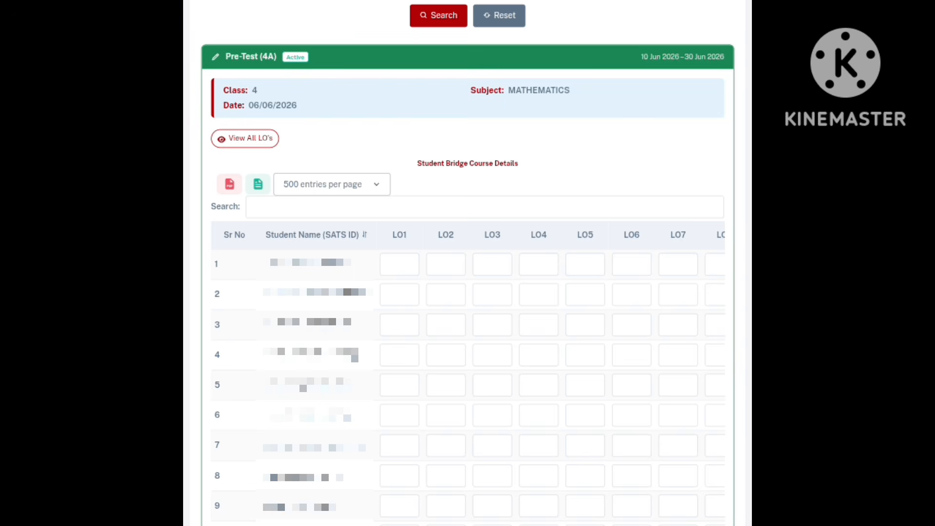
left_click(413, 267)
left_click(411, 260)
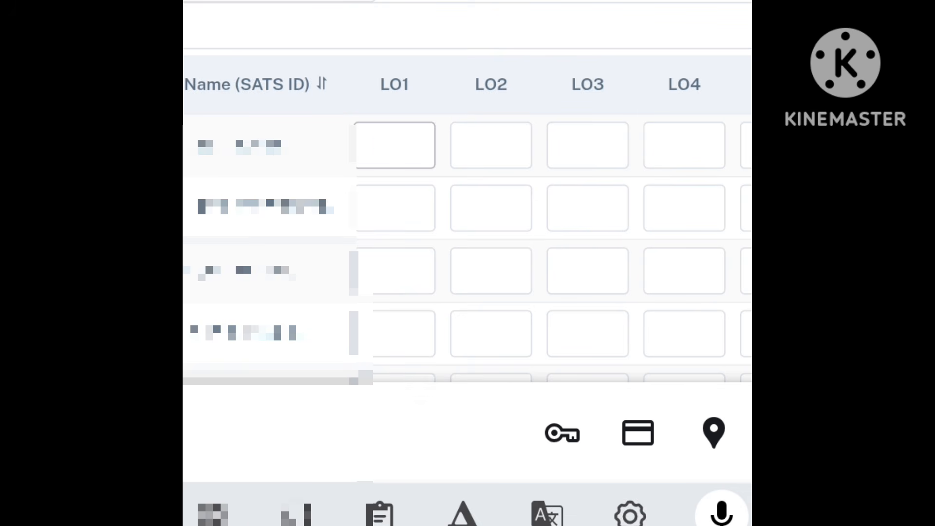
type("A")
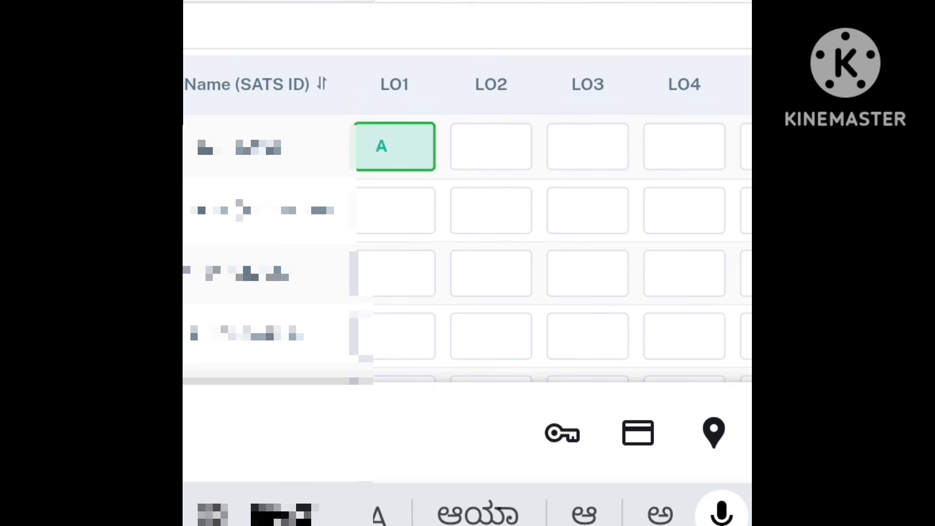
left_click(497, 142)
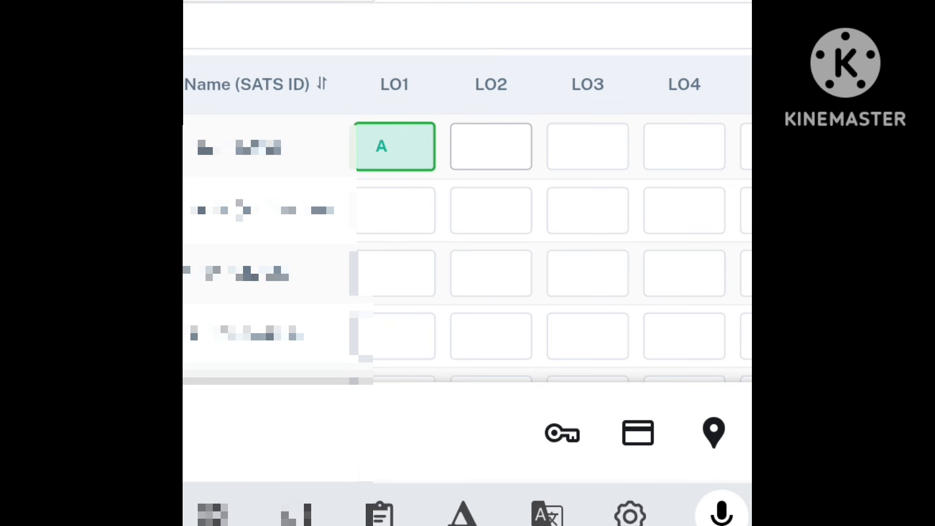
type("B")
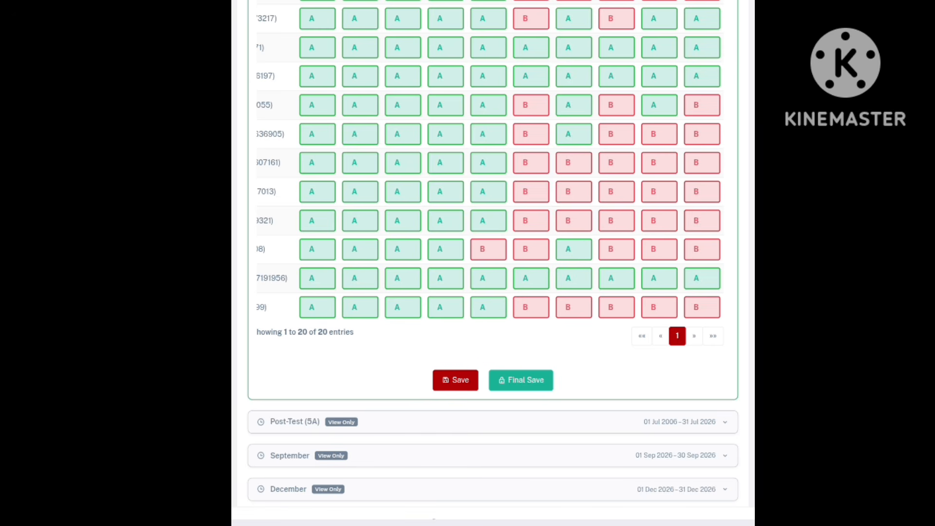
Save the completed pre-test grades and confirm saving the Bridge Course data
left_click(470, 376)
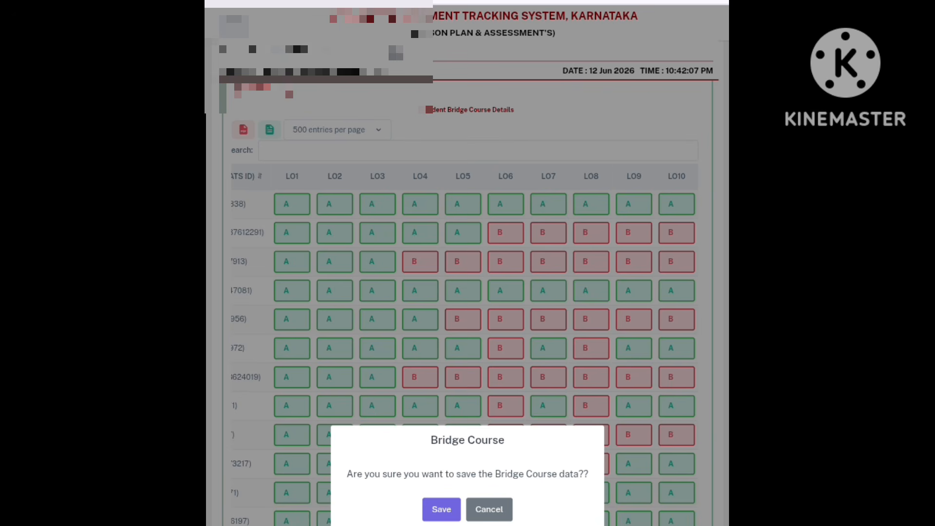
left_click(441, 509)
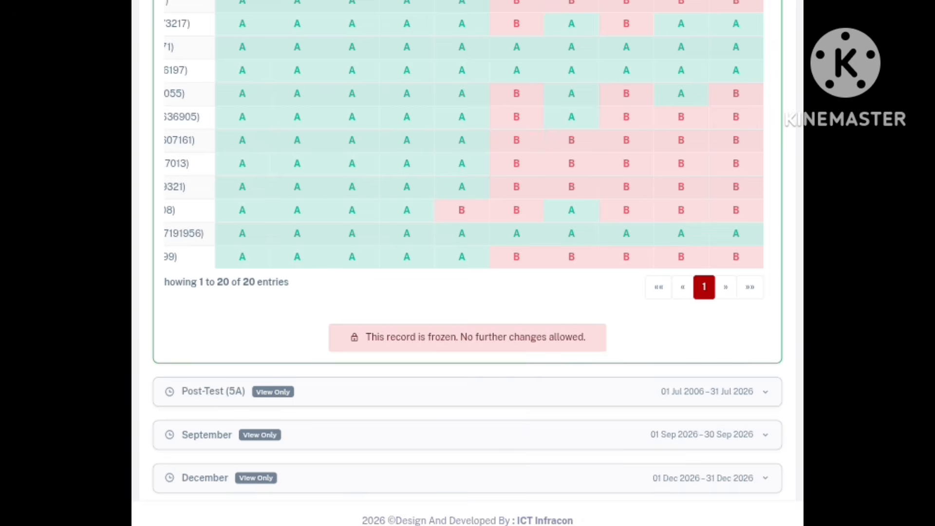
Review the saved pre-test record, from the learning outcome grades to the selection form and its record status
scroll(467, 263, "up", 7)
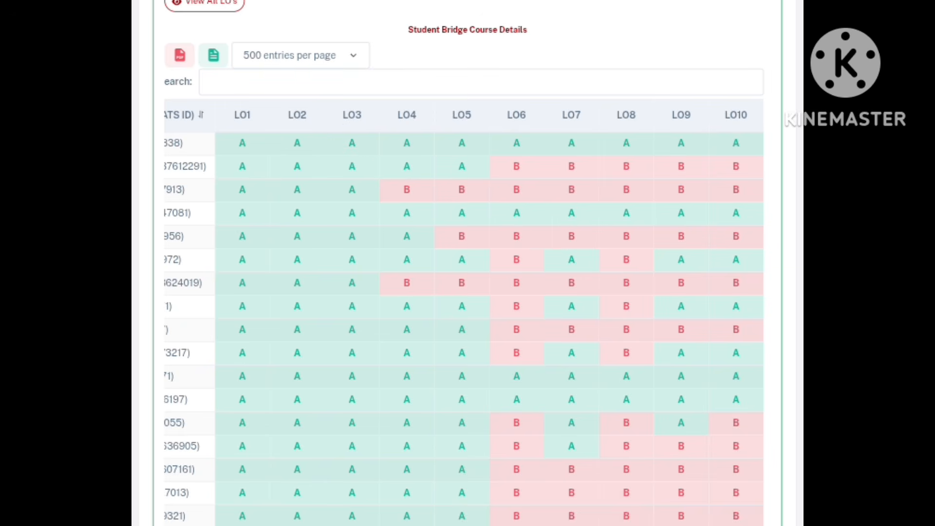
left_click(191, 53)
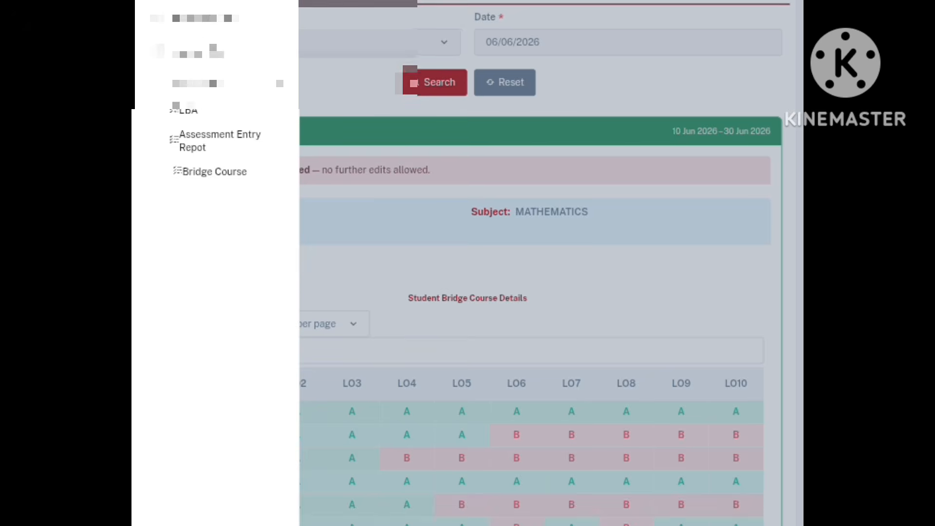
scroll(468, 263, "down", 1)
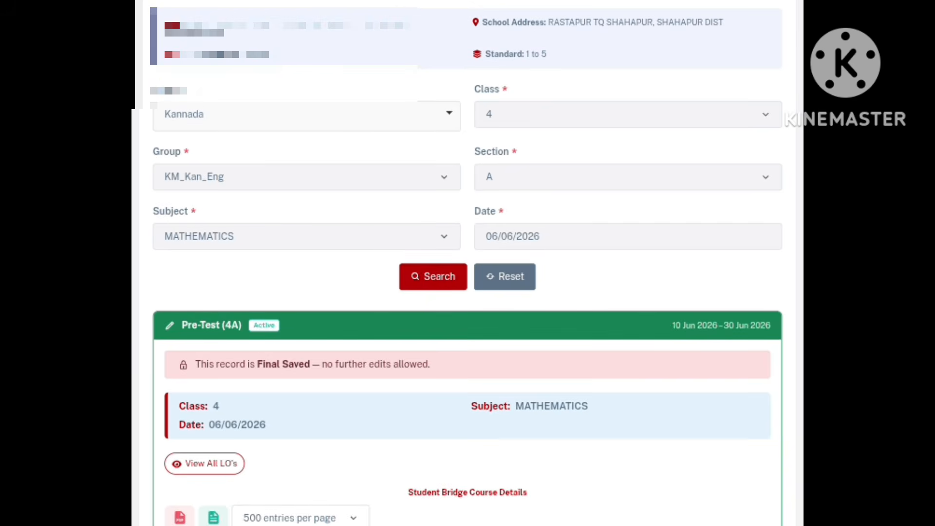
scroll(468, 263, "down", 1)
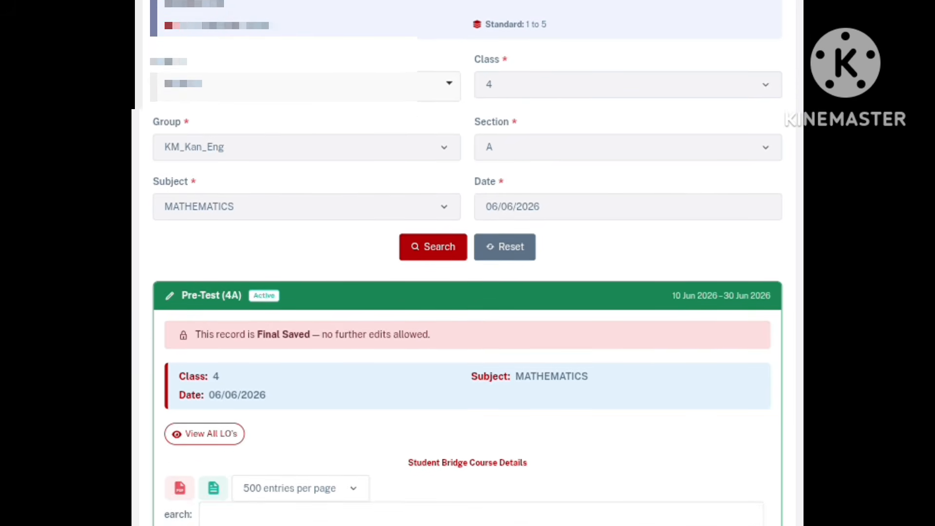
scroll(467, 263, "down", 1)
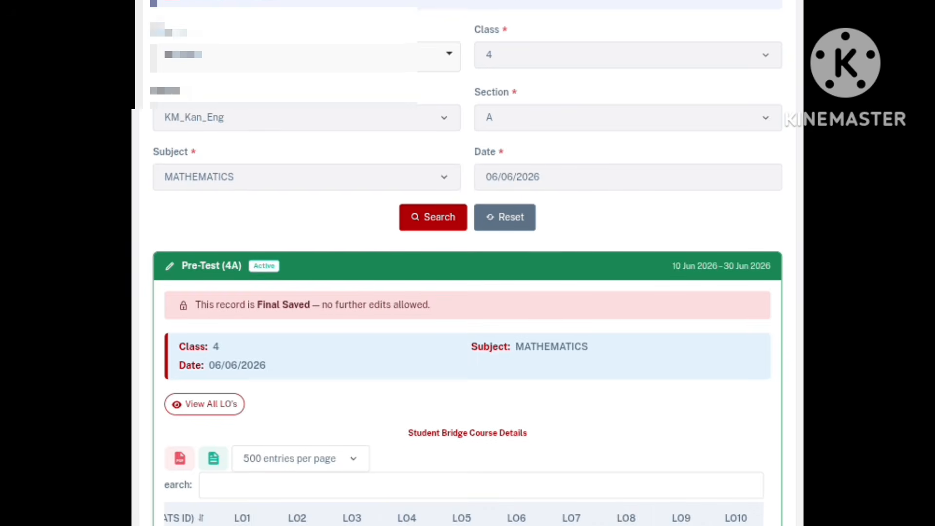
scroll(467, 263, "down", 1)
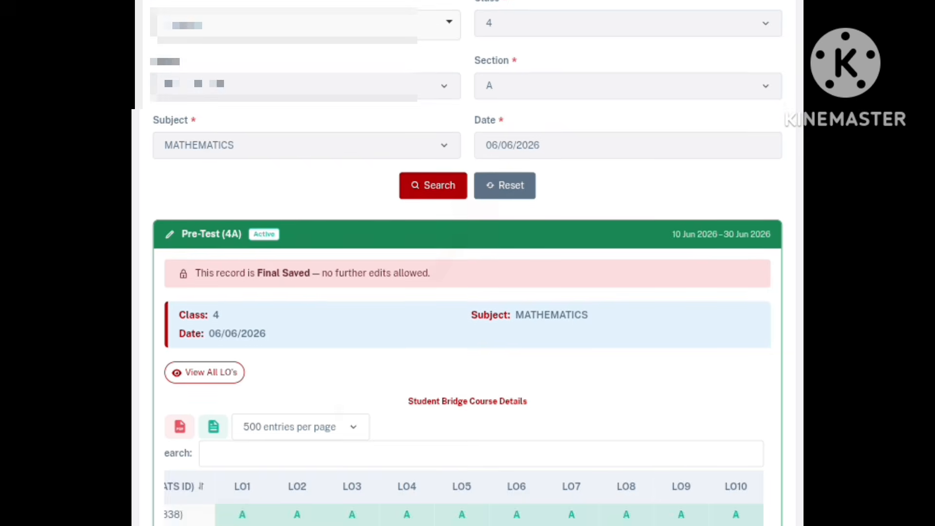
scroll(468, 262, "down", 1)
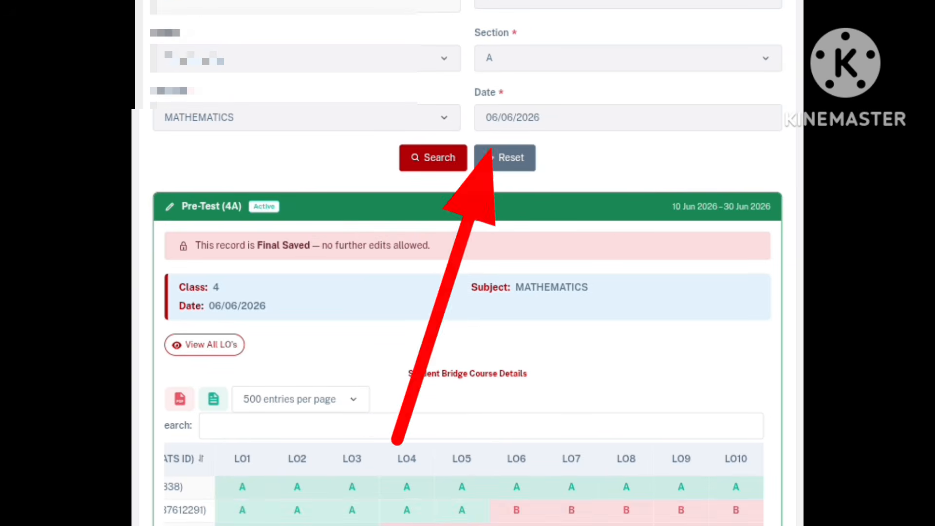
scroll(468, 263, "down", 1)
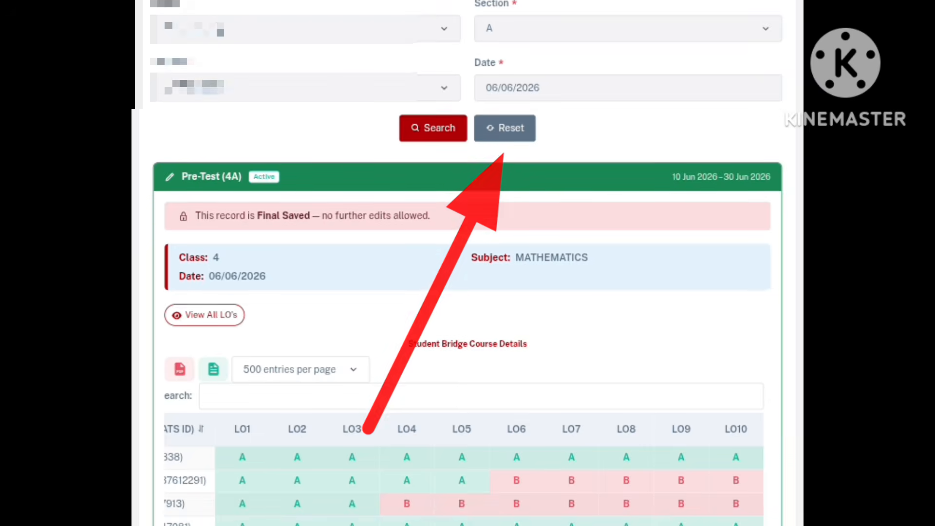